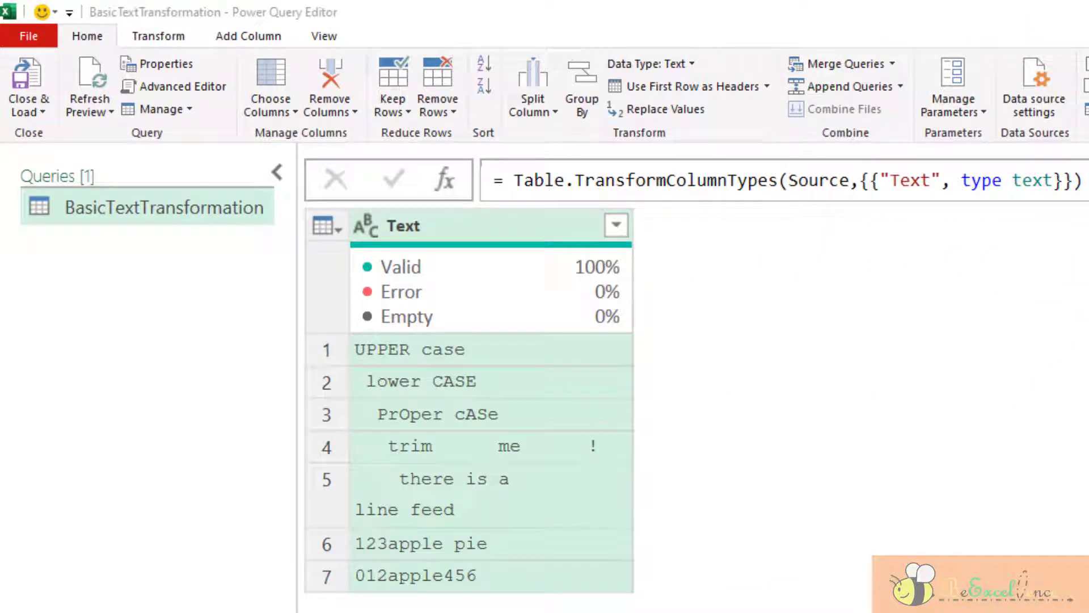
click(173, 36)
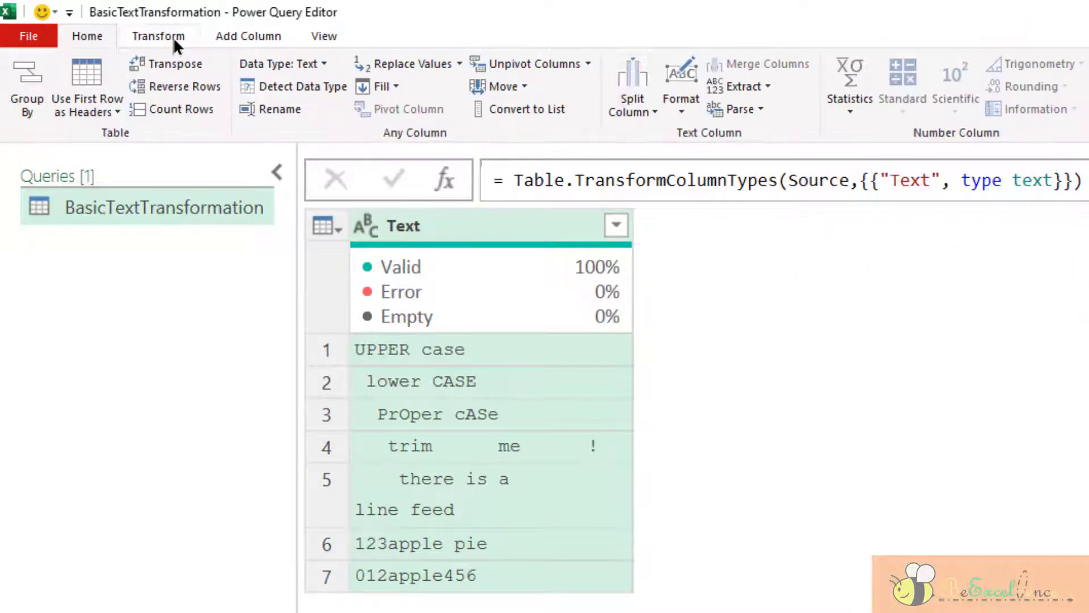
click(693, 117)
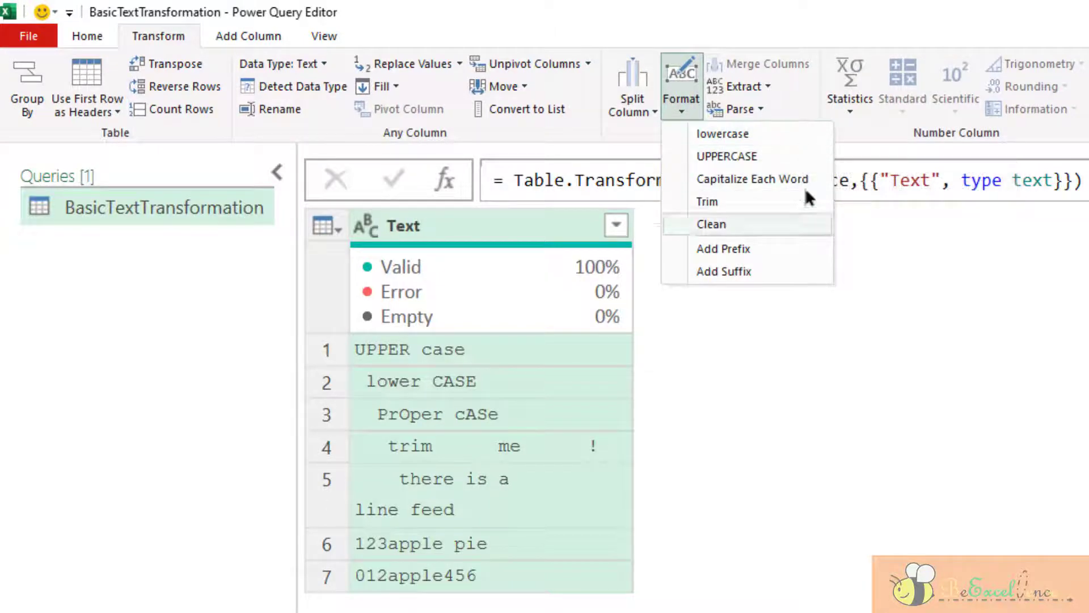
click(815, 303)
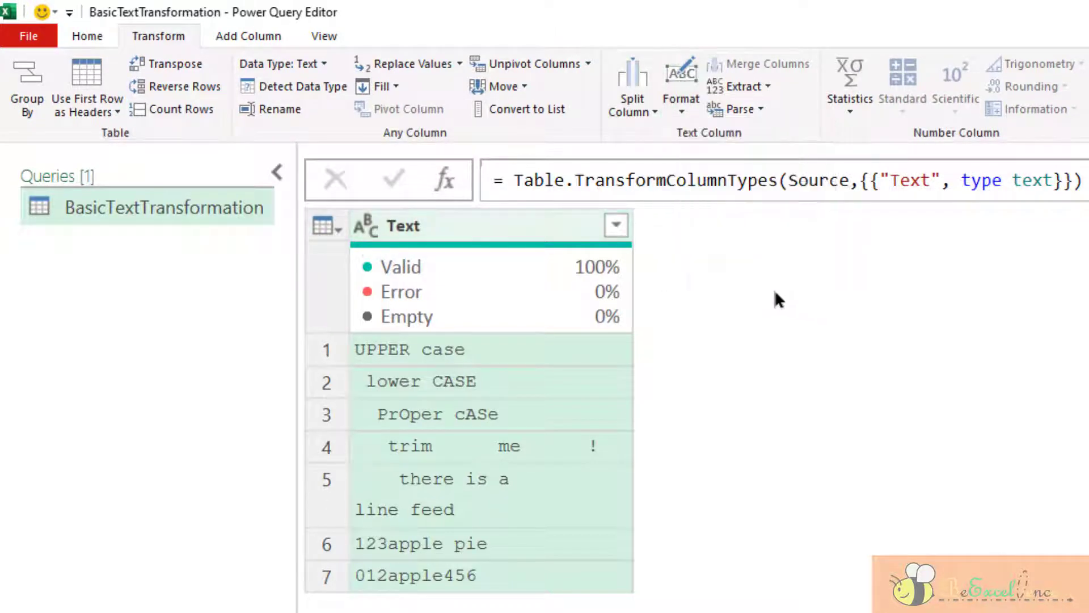
Duplicate the Text column within the BasicTextTransformation query
right_click(528, 227)
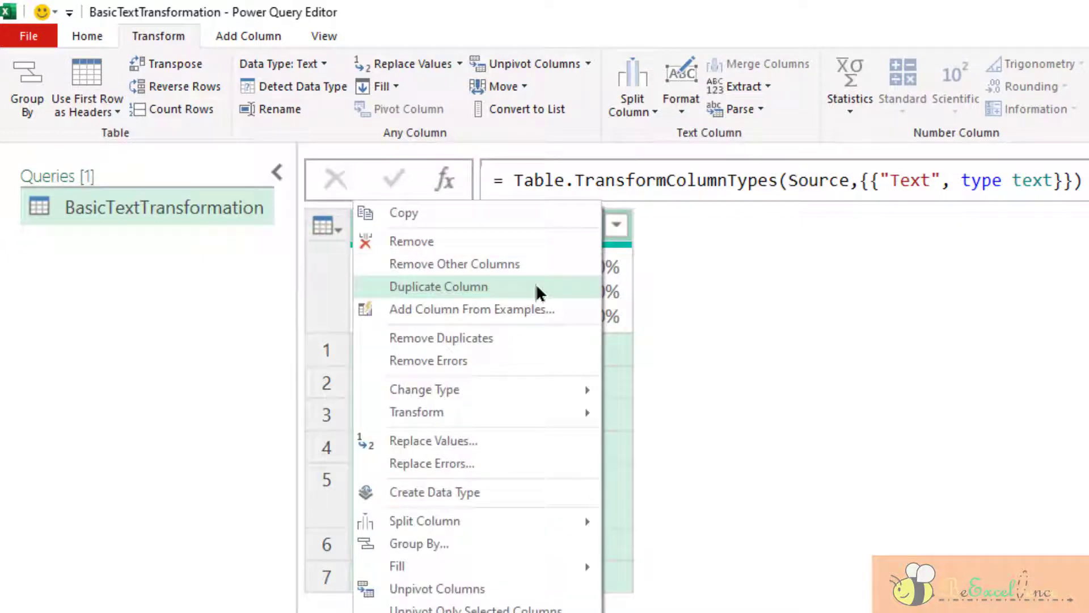
click(535, 286)
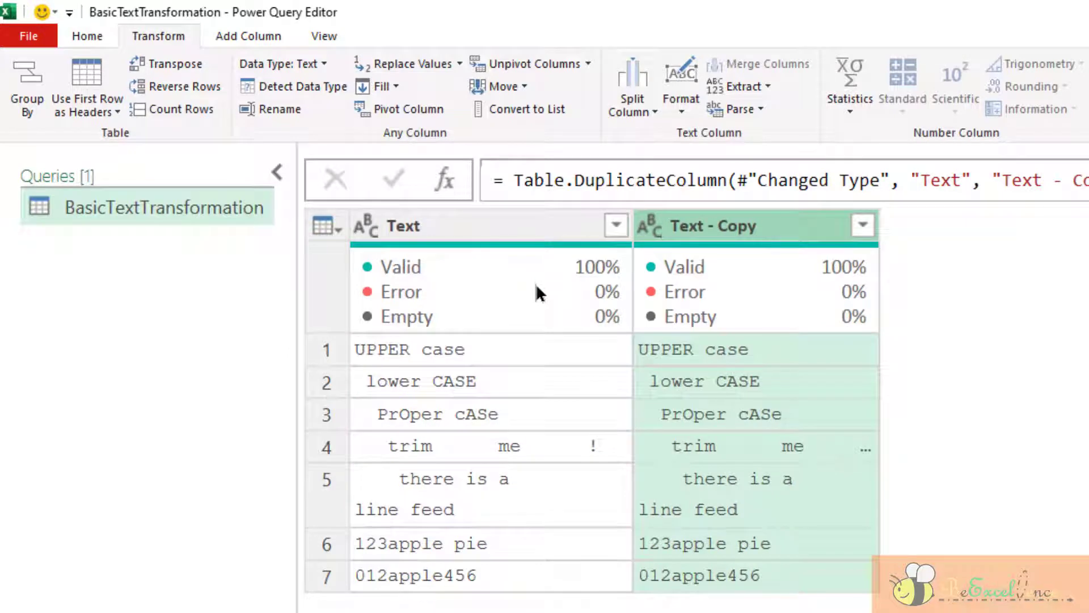
Try converting the Text and Text - Copy columns to uppercase together, and remove the resulting applied step
click(410, 230)
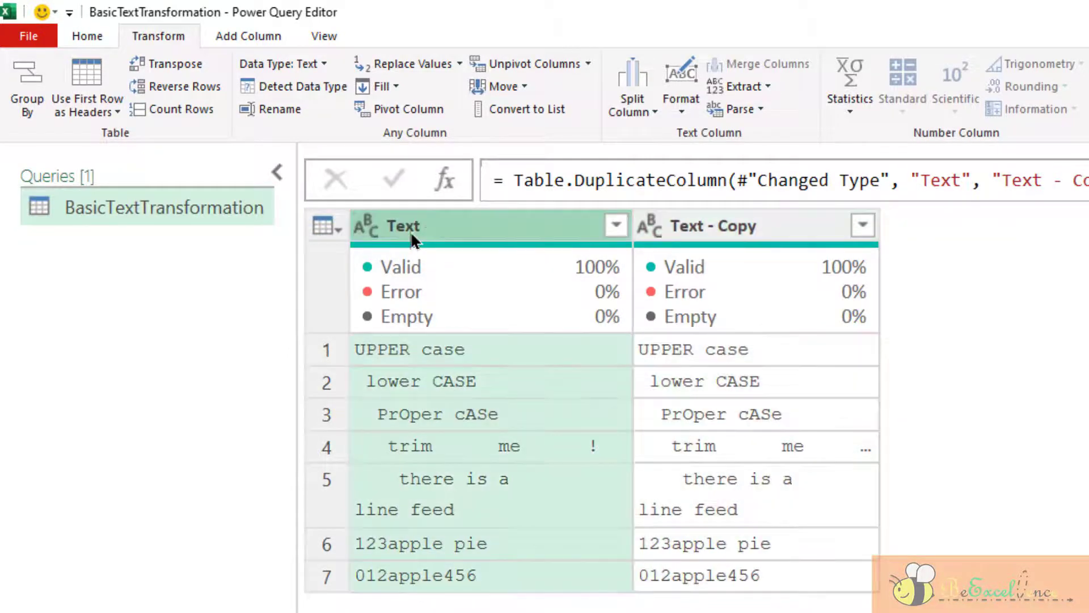
ctrl+click(734, 229)
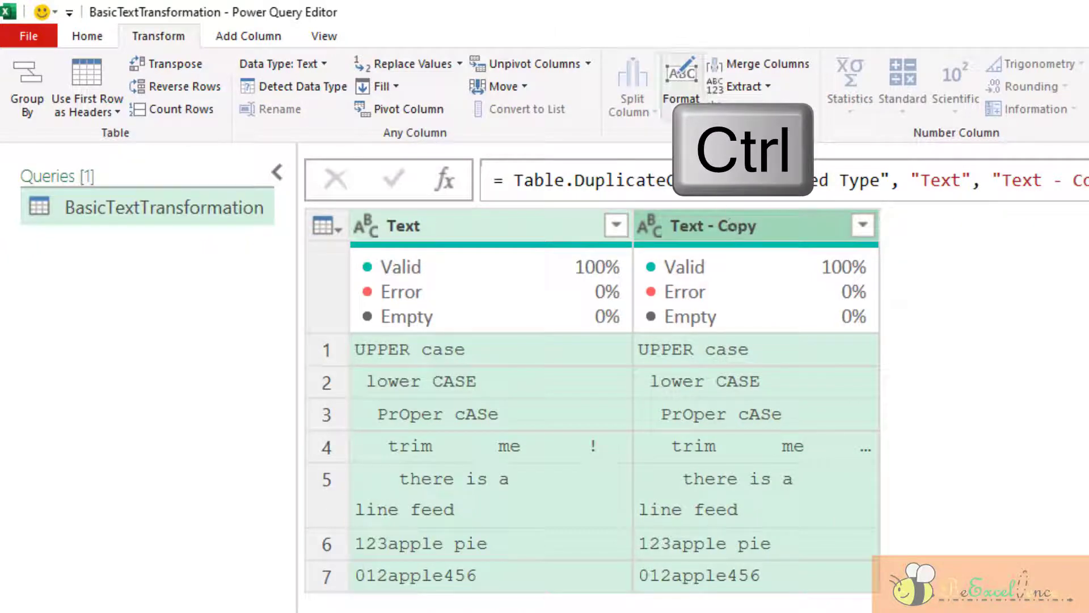
click(680, 98)
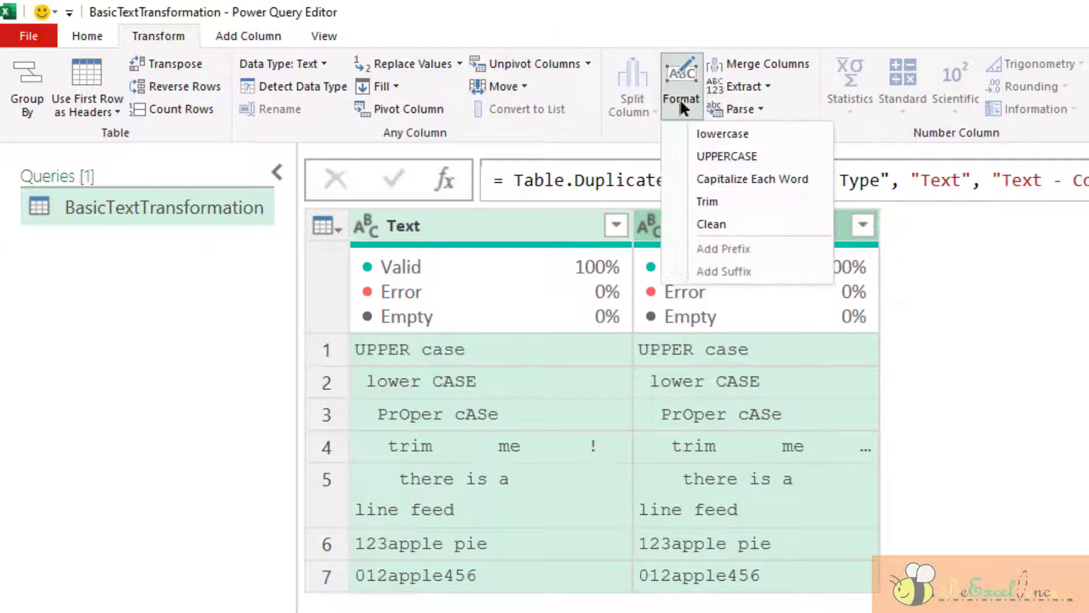
click(774, 156)
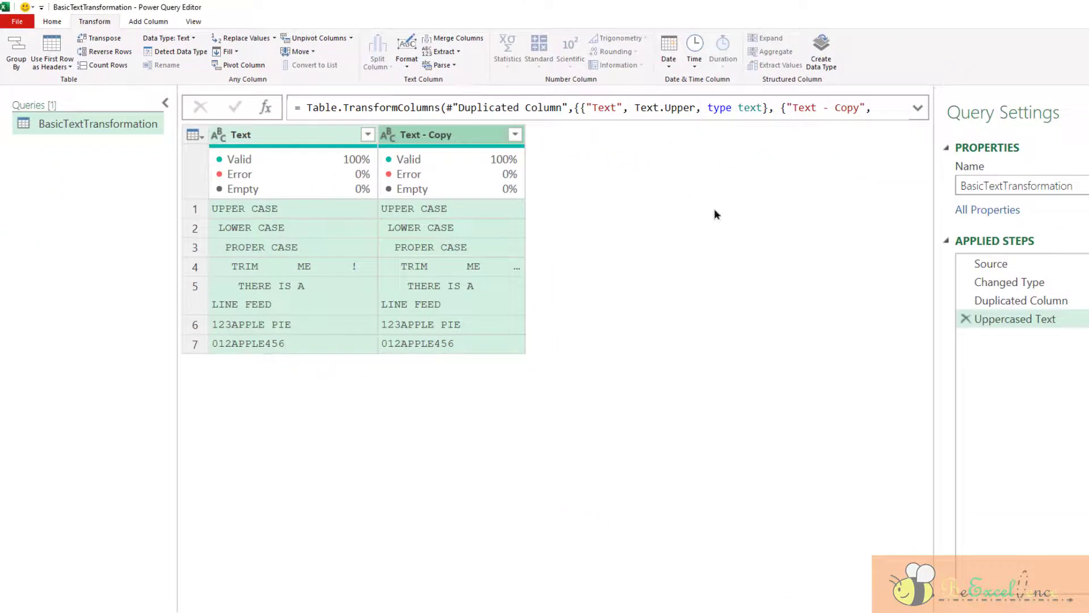
click(965, 321)
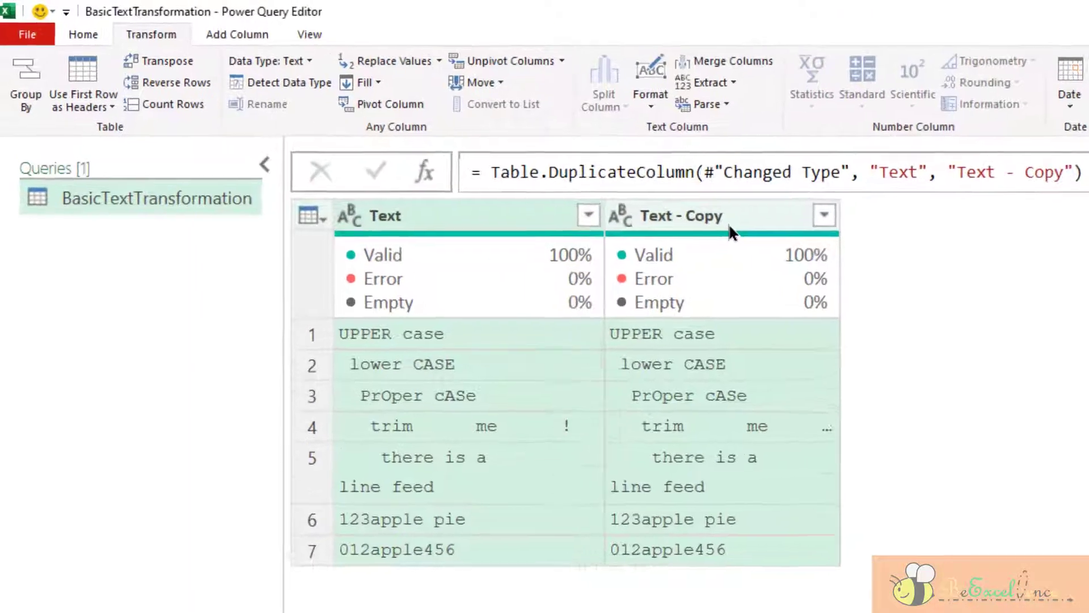
Try converting only the Text - Copy column to lowercase, and remove the resulting applied step
click(456, 139)
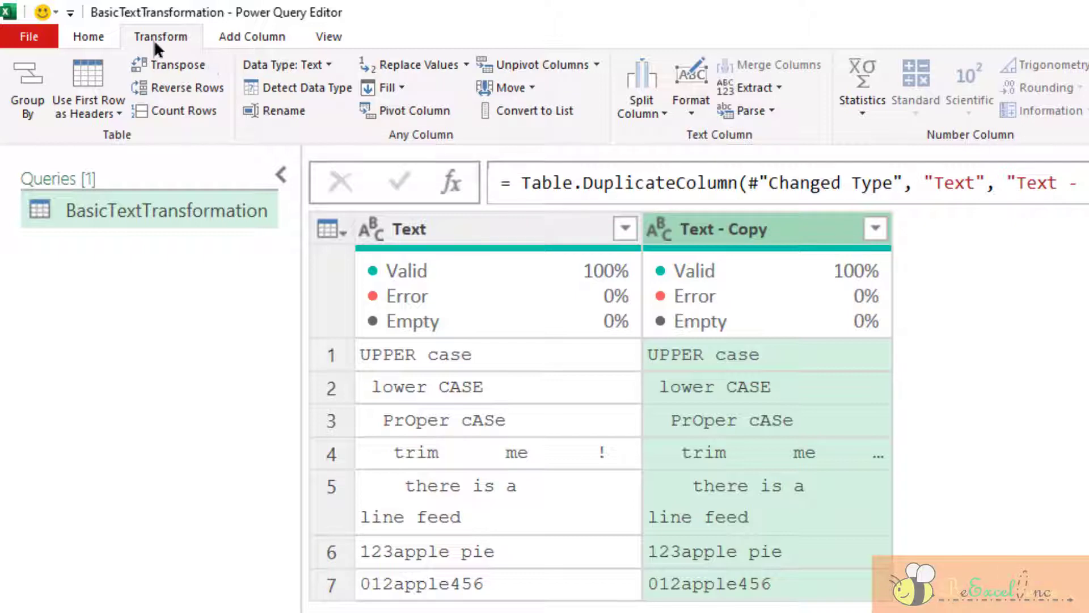
click(686, 112)
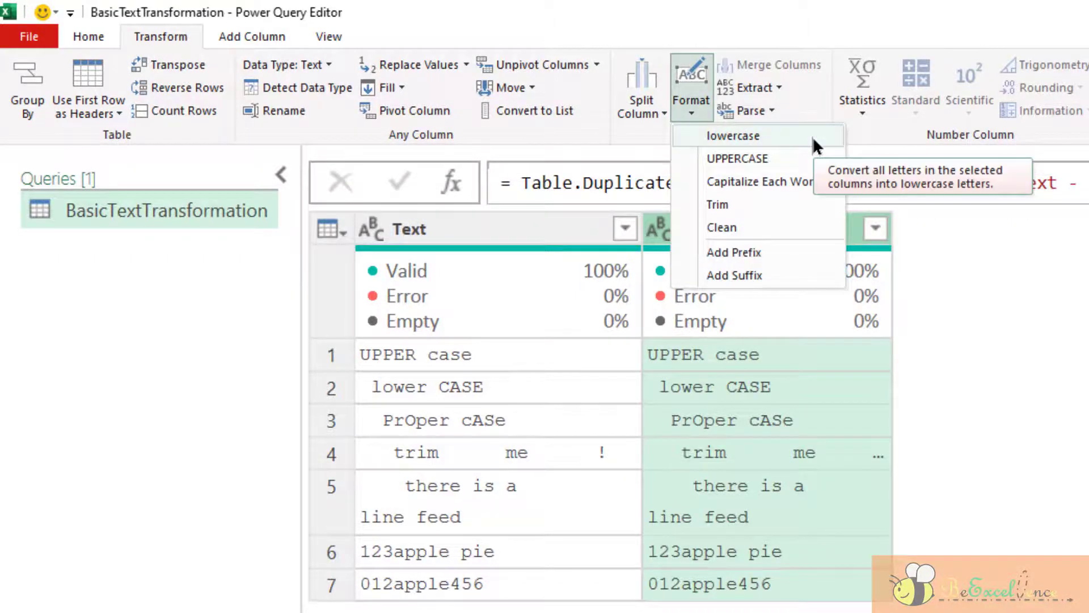
click(813, 139)
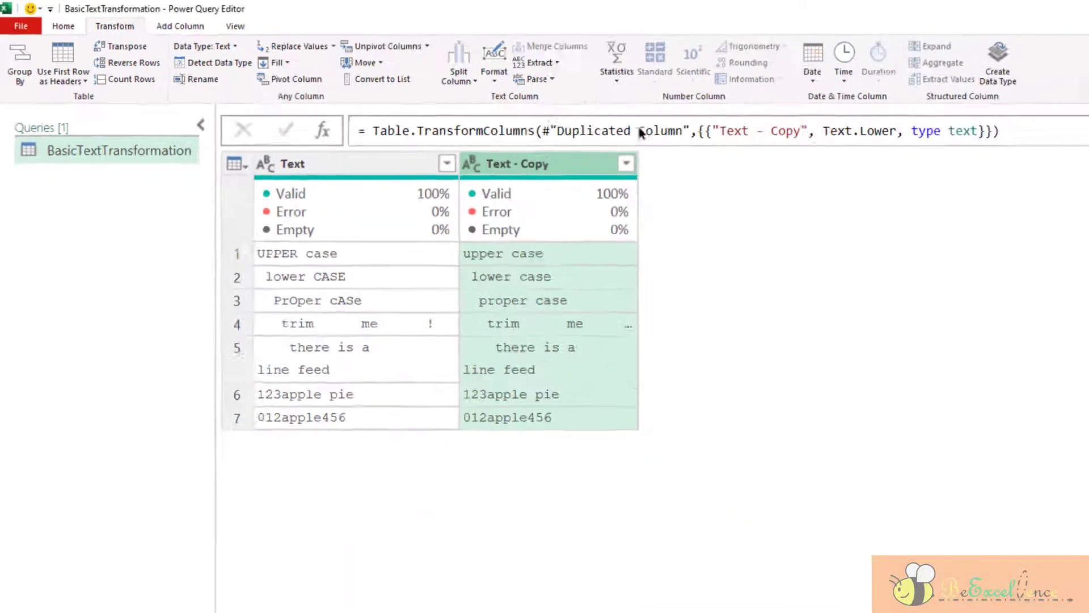
click(952, 315)
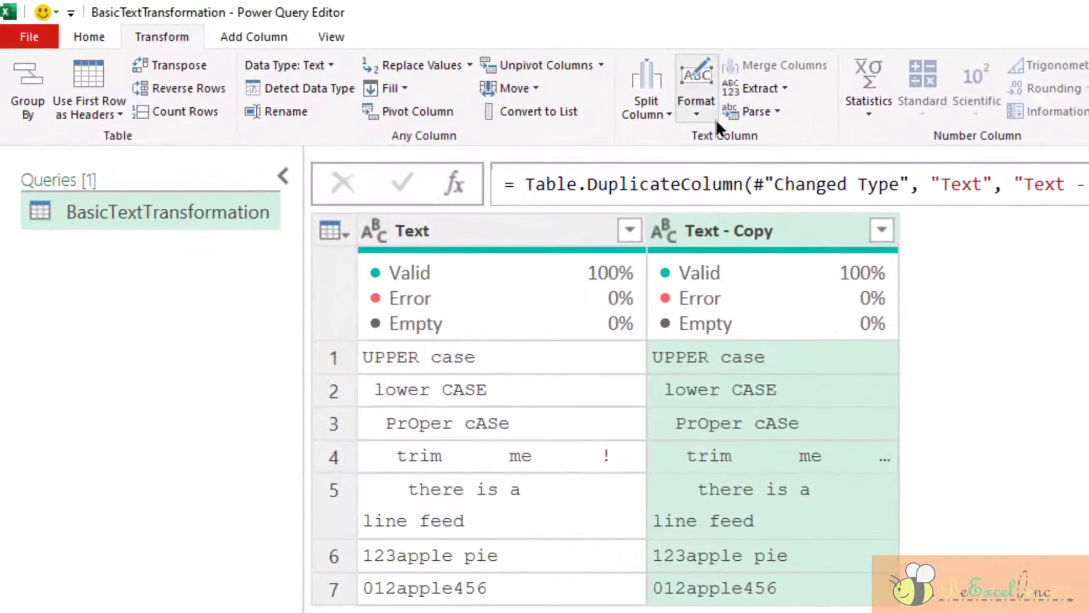
Try converting only the Text - Copy column to uppercase, and remove the resulting applied step
click(549, 87)
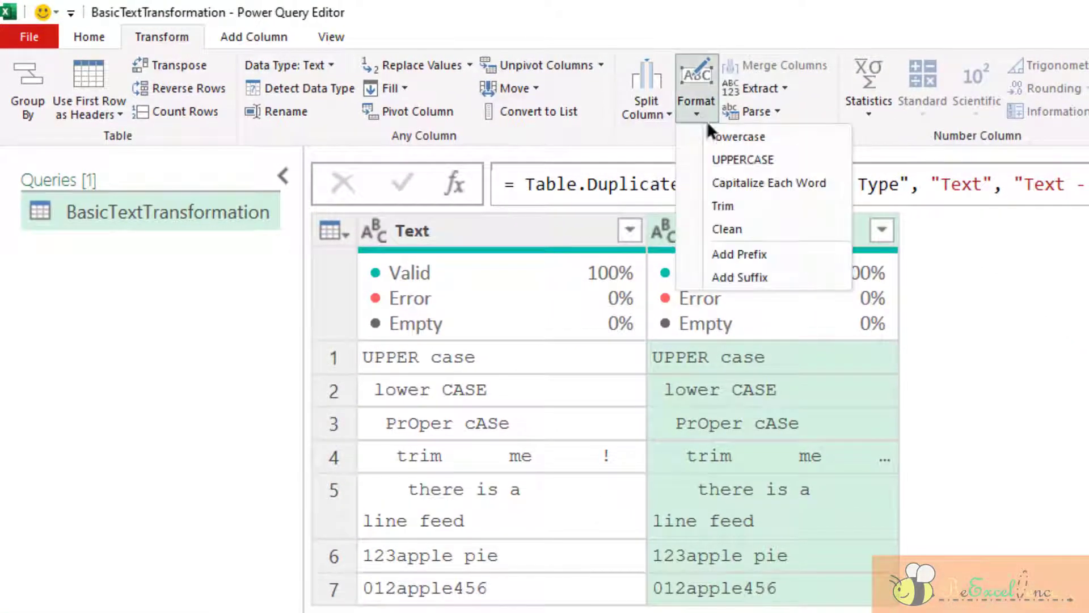
click(738, 159)
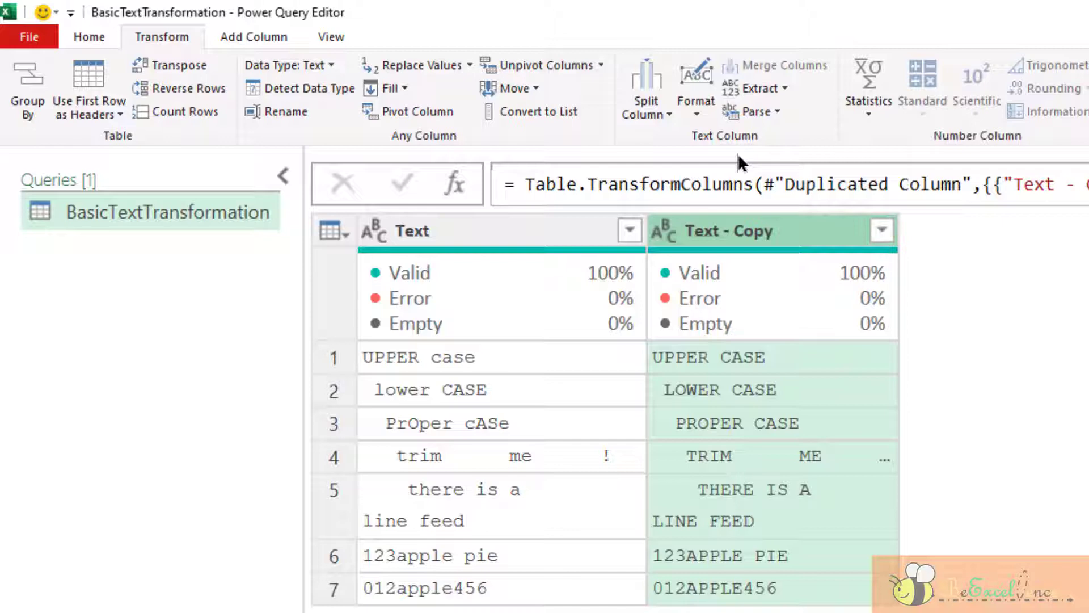
click(1084, 307)
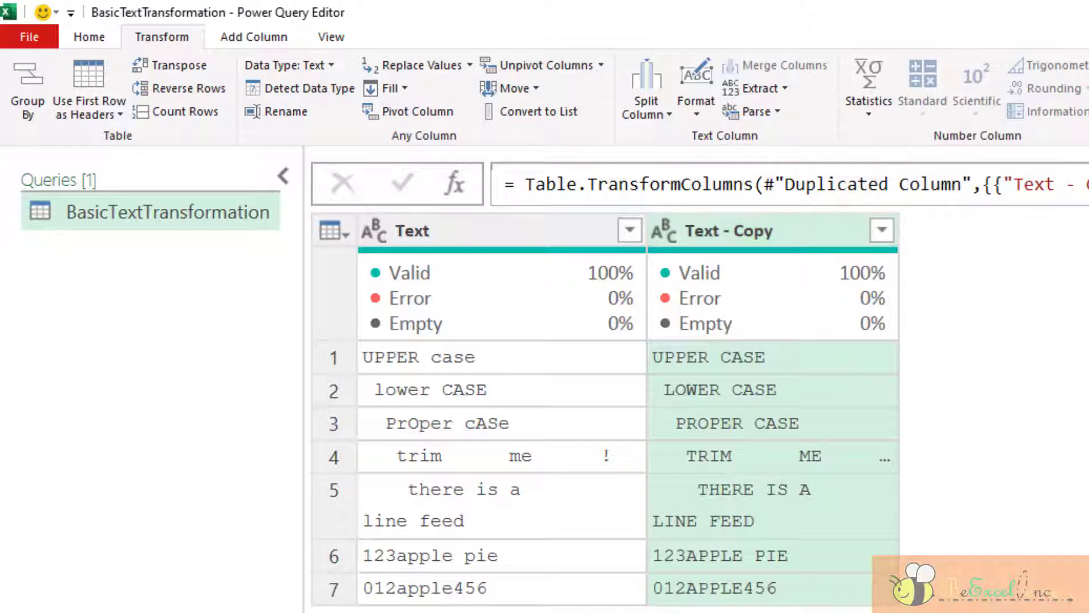
Try the Capitalize Each Word format on the Text - Copy column, and remove the resulting applied step
click(698, 114)
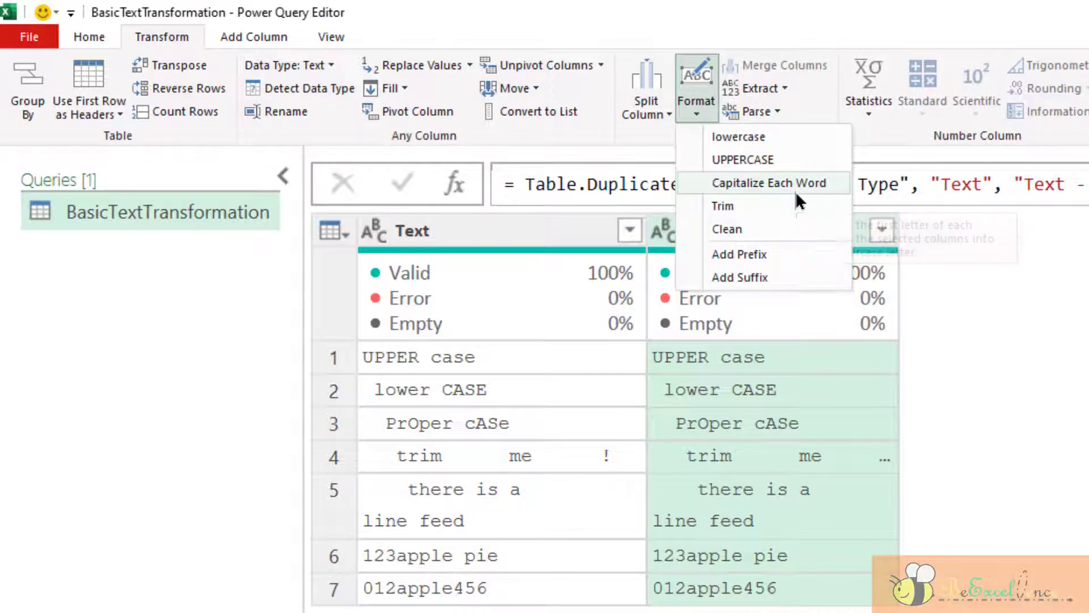
click(794, 189)
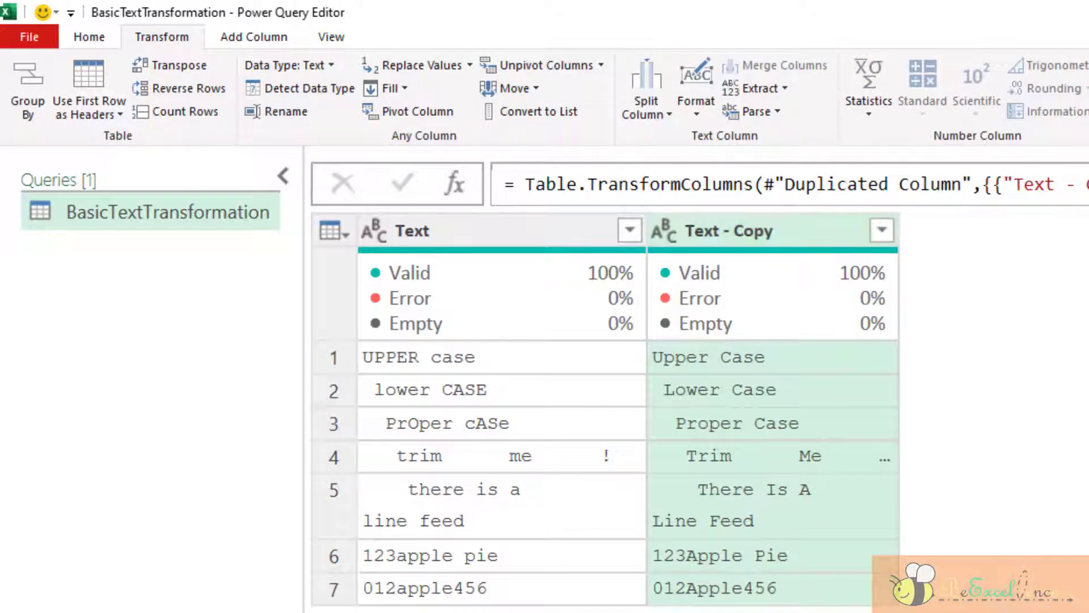
key(ctrl+z)
Try the Trim format on the Text - Copy column, and remove the resulting applied step
click(697, 115)
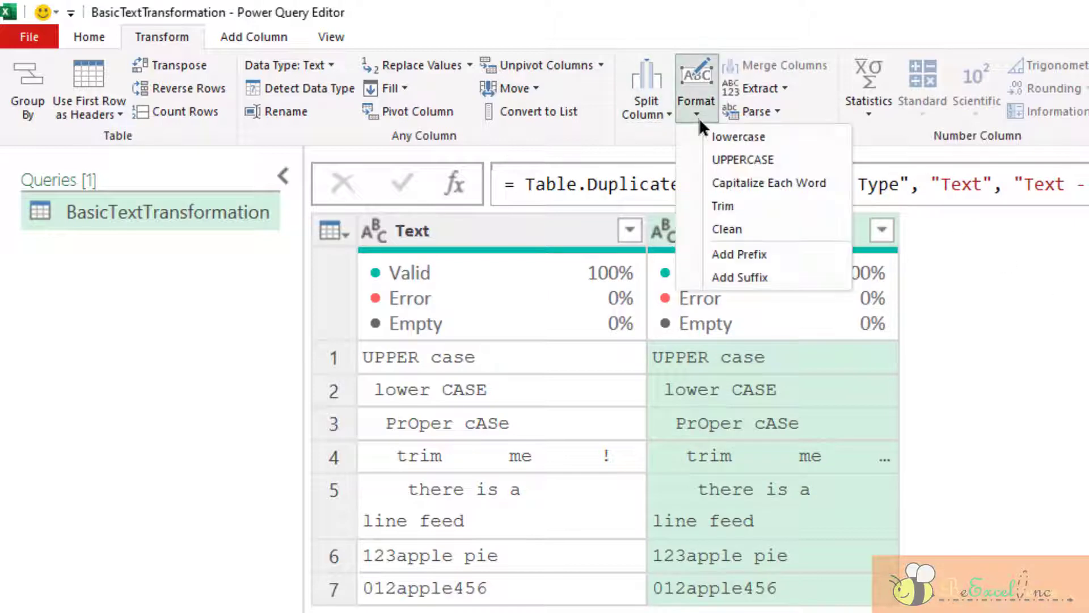
click(749, 202)
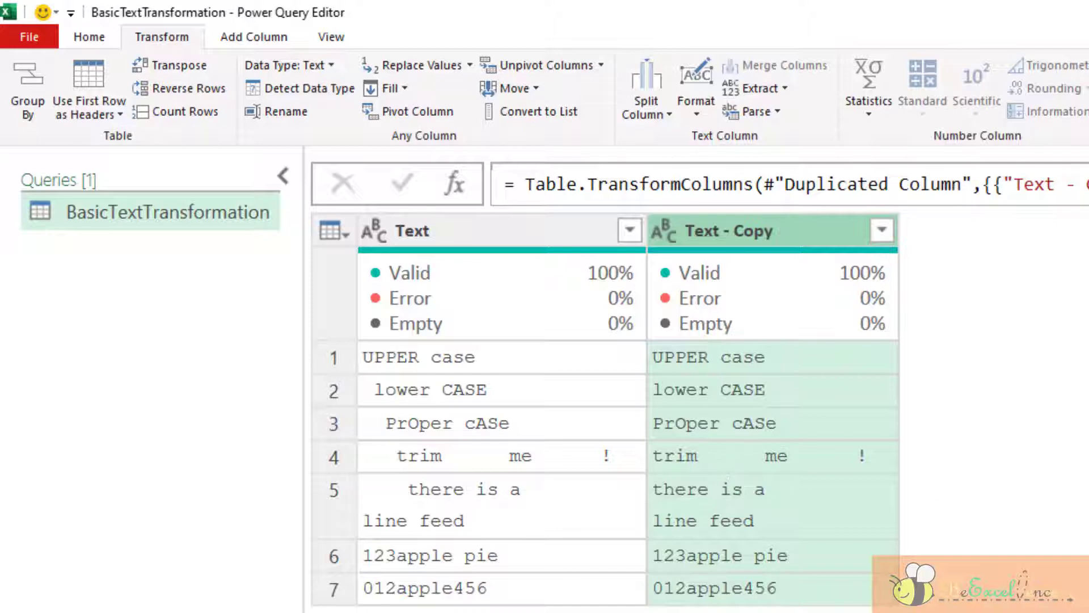
key(Delete)
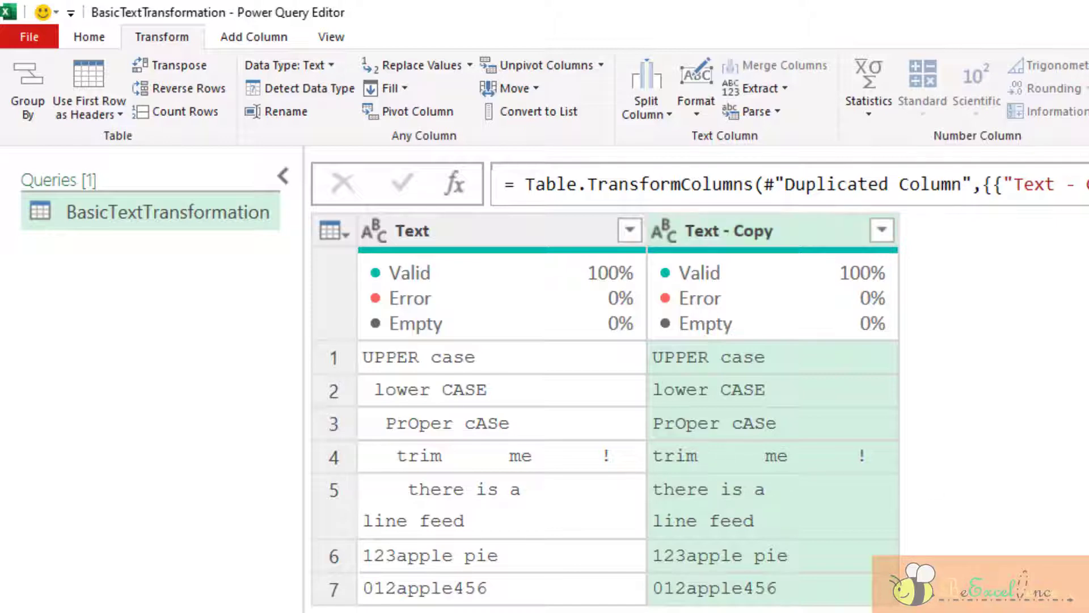
Try the Clean format on the Text - Copy column and widen the column to show its full text
click(697, 111)
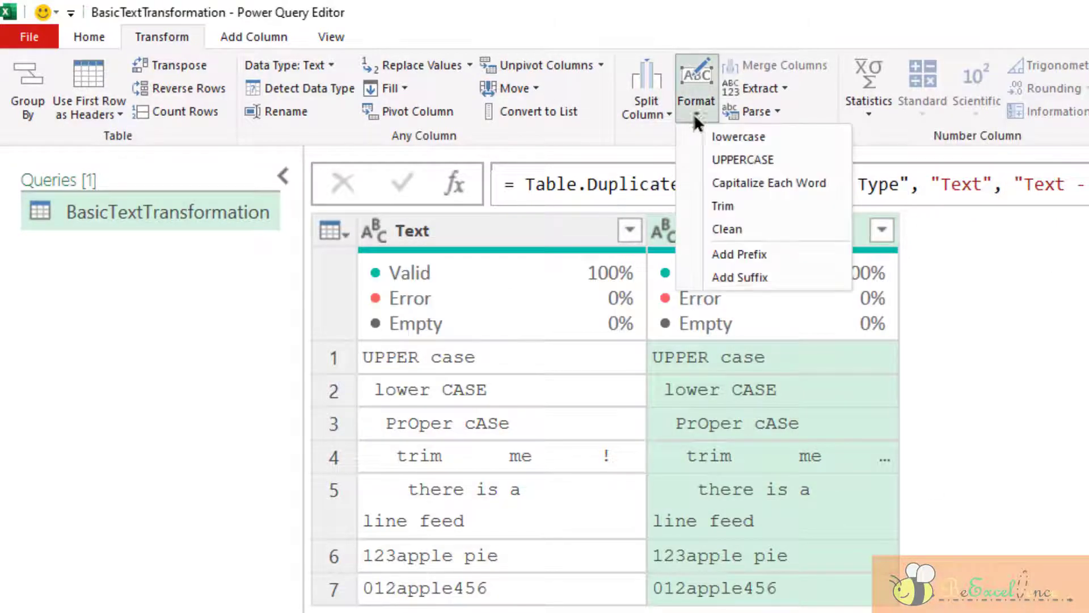
click(784, 233)
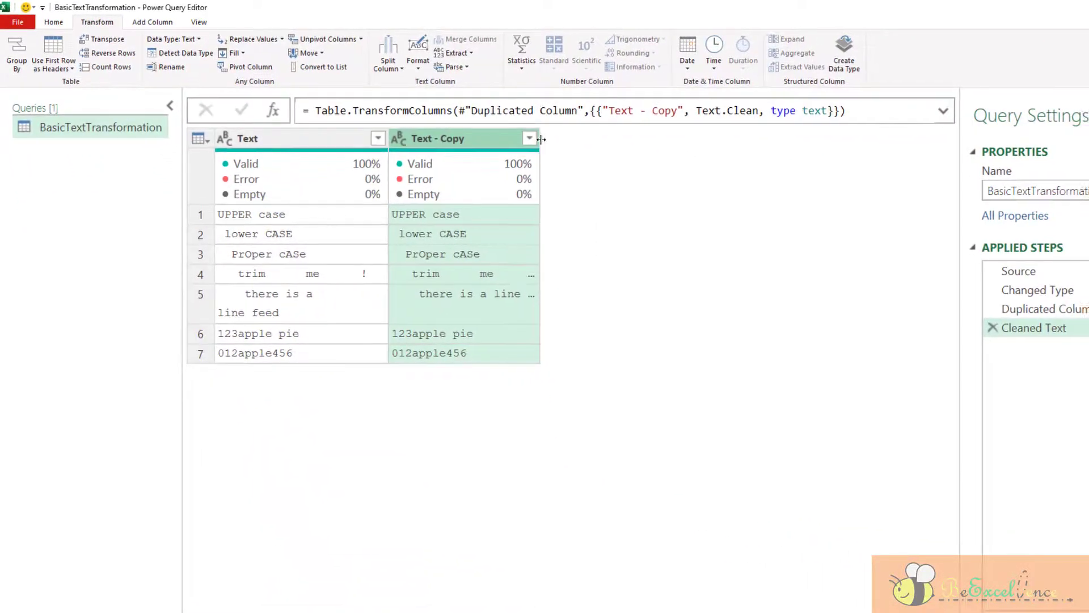
drag(542, 140, 620, 140)
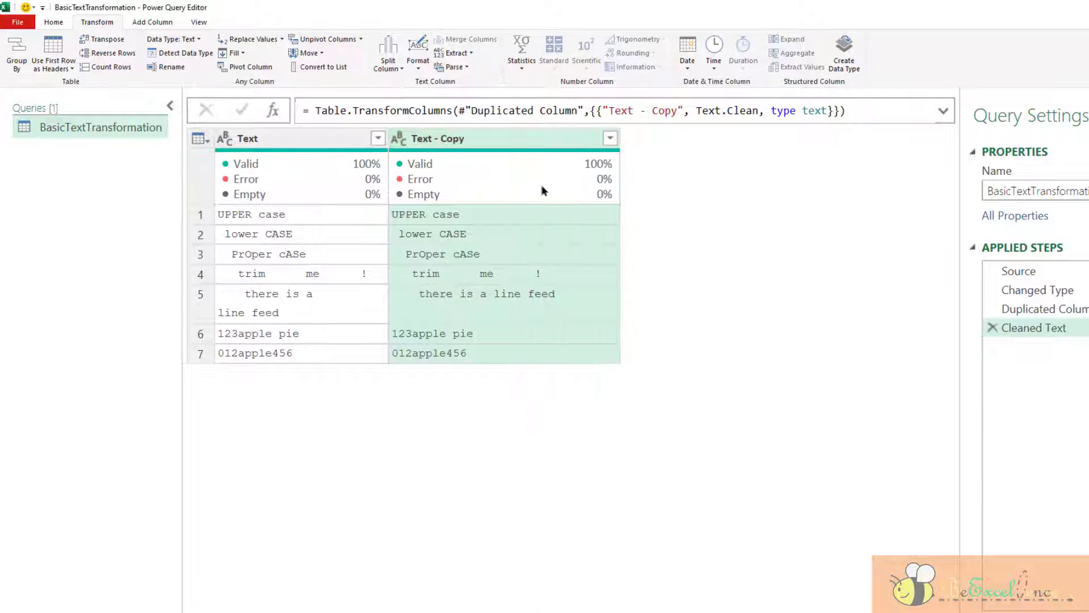
Compare the row 5 values of the Text and Text - Copy columns, and remove the Cleaned Text step
click(296, 303)
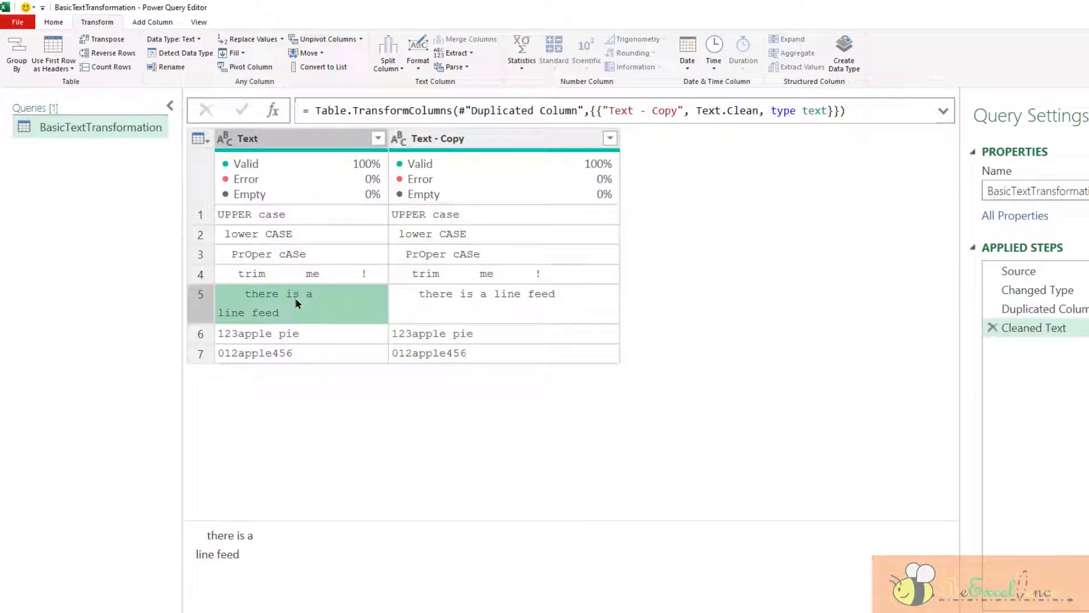
click(543, 309)
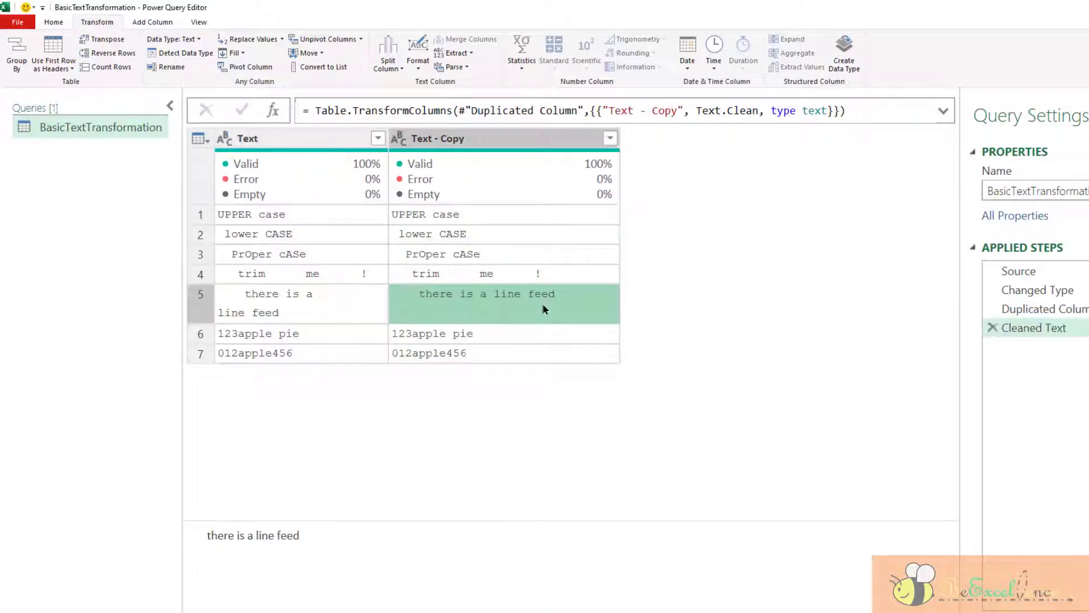
click(990, 329)
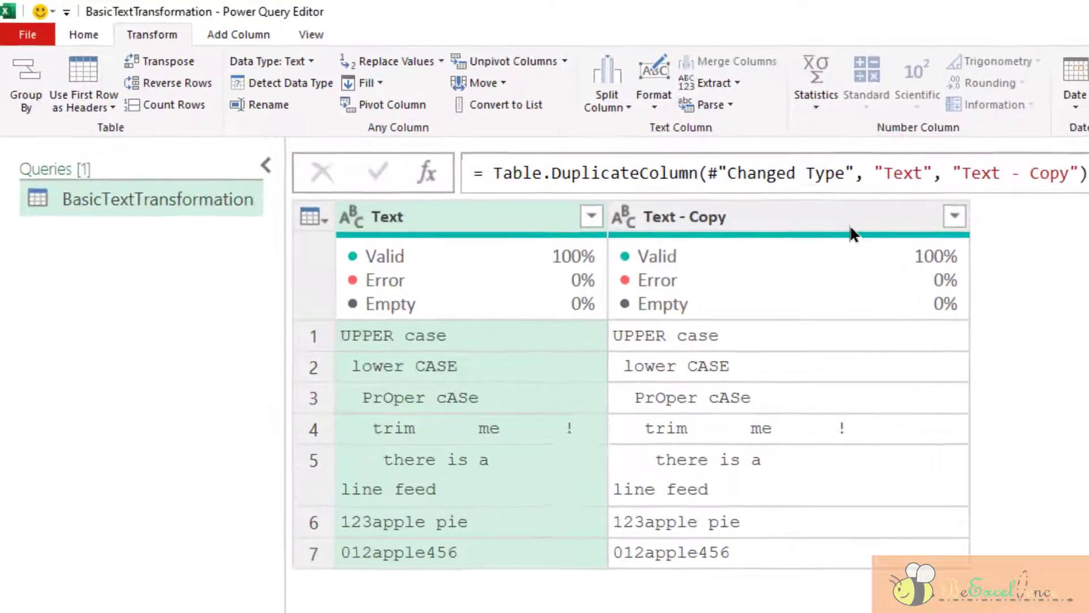
Add the prefix "Test-" to every value in the Text - Copy column
click(850, 225)
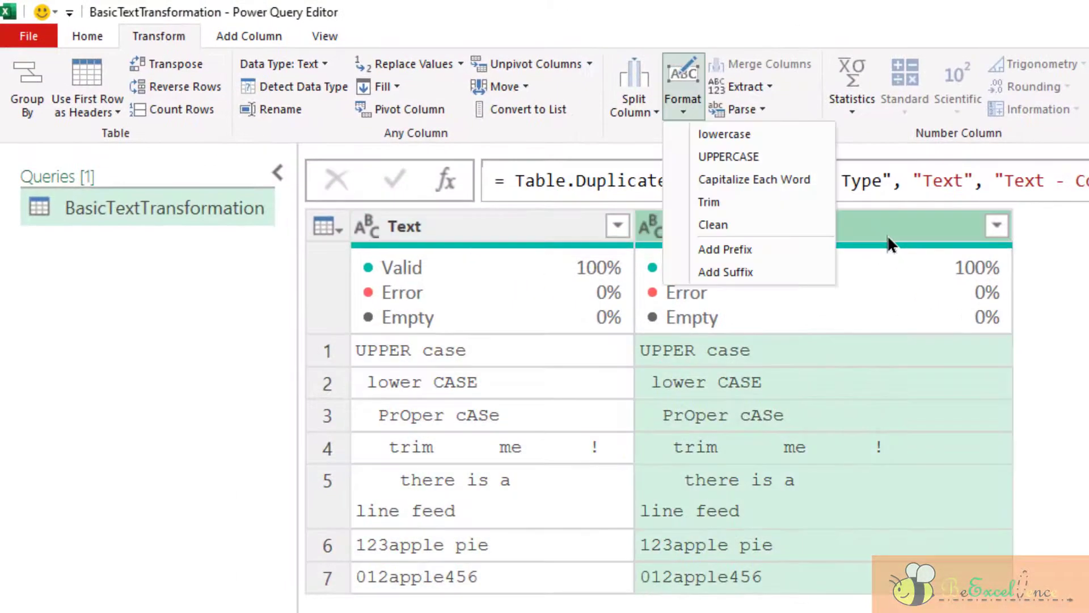
click(764, 256)
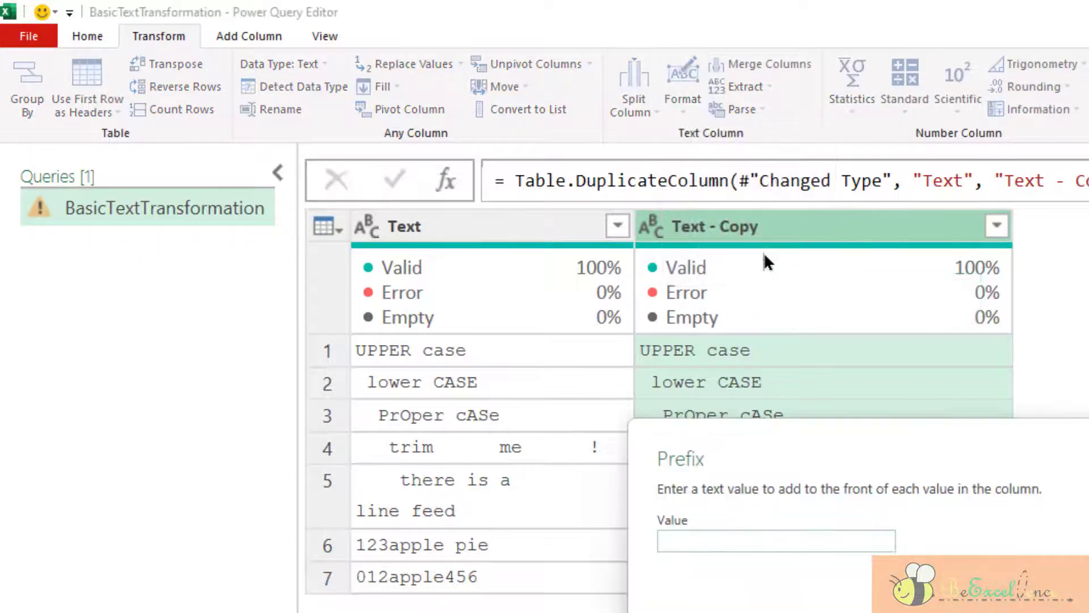
text(Test-)
key(Return)
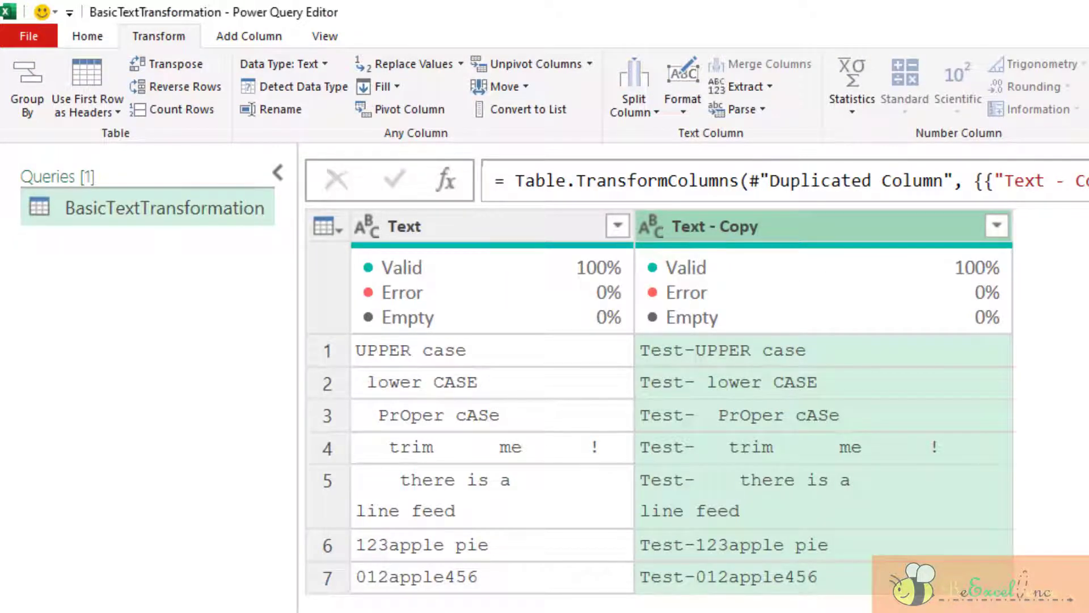
Add the suffix "-Result" to every value in the Text - Copy column and widen the column to fit
click(690, 108)
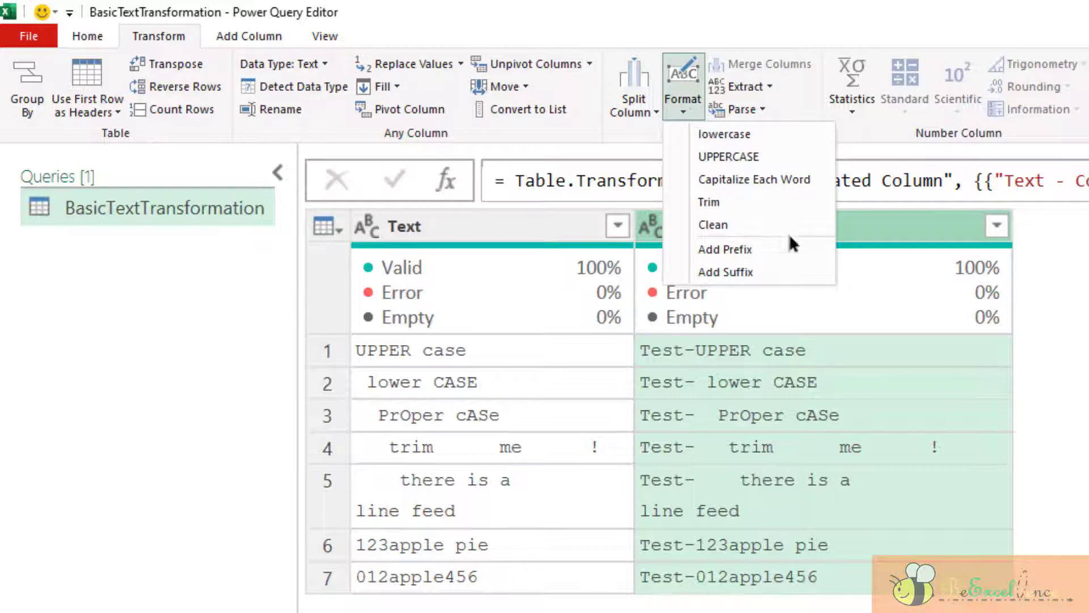
click(816, 271)
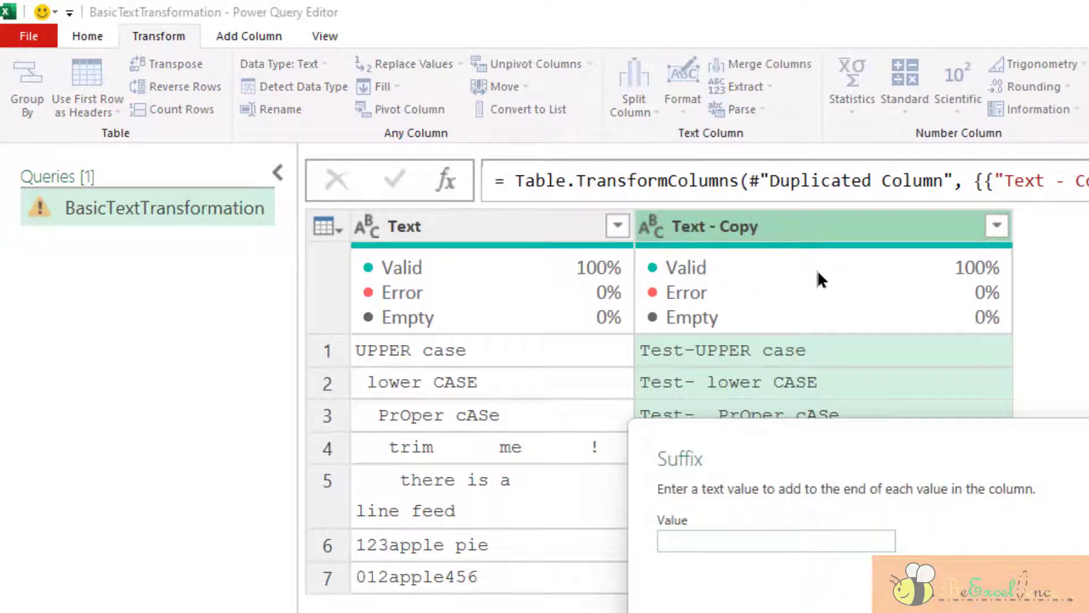
text(-Result)
key(Return)
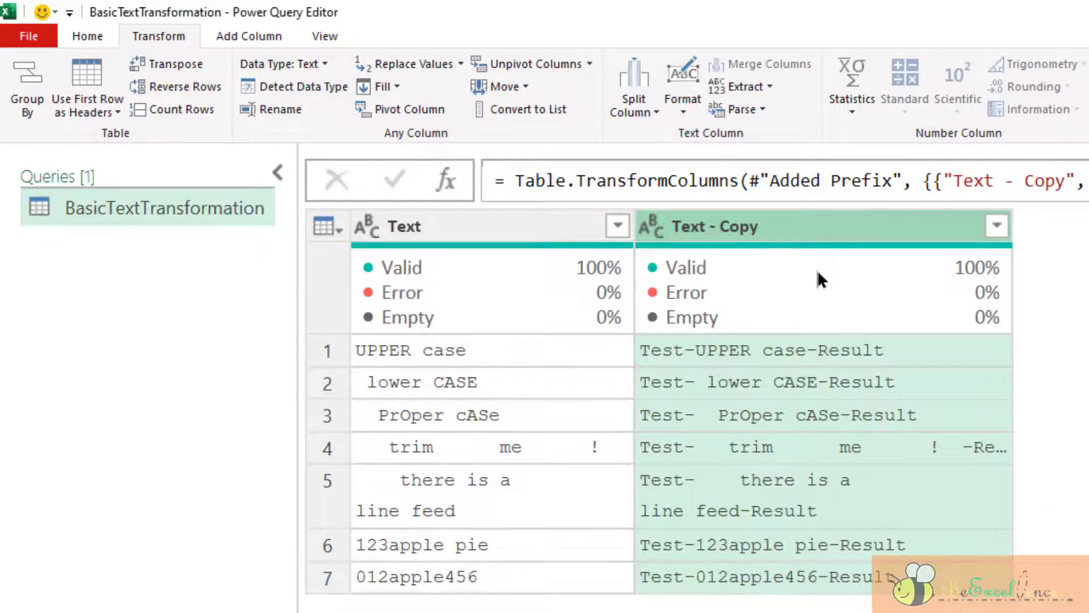
drag(1012, 225, 1086, 226)
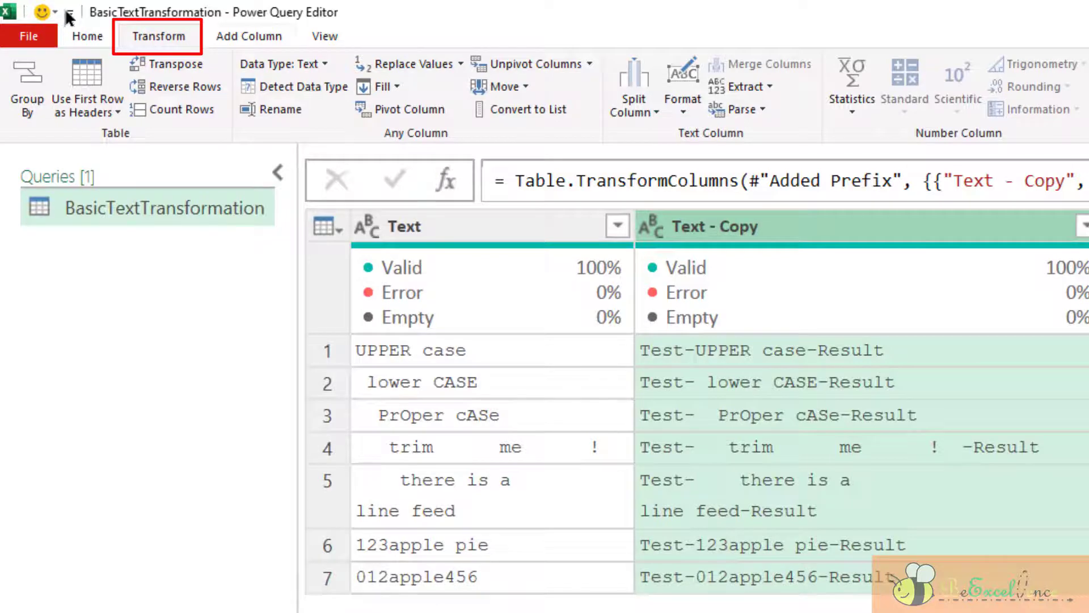
Add a new column holding the lowercase version of the Text column, leaving the original column in place
click(248, 38)
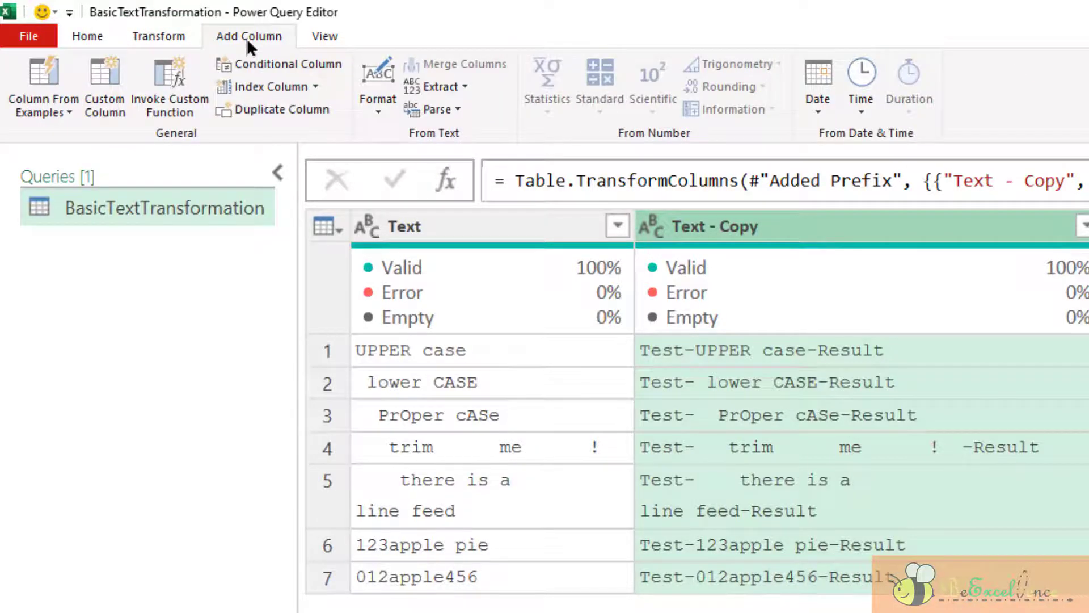
click(386, 109)
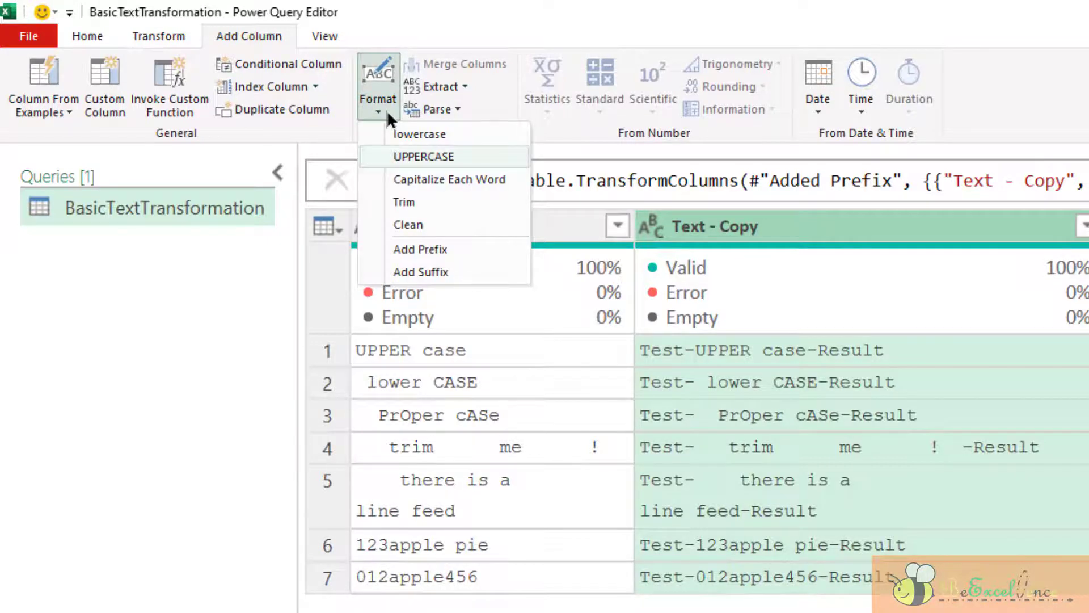
click(557, 229)
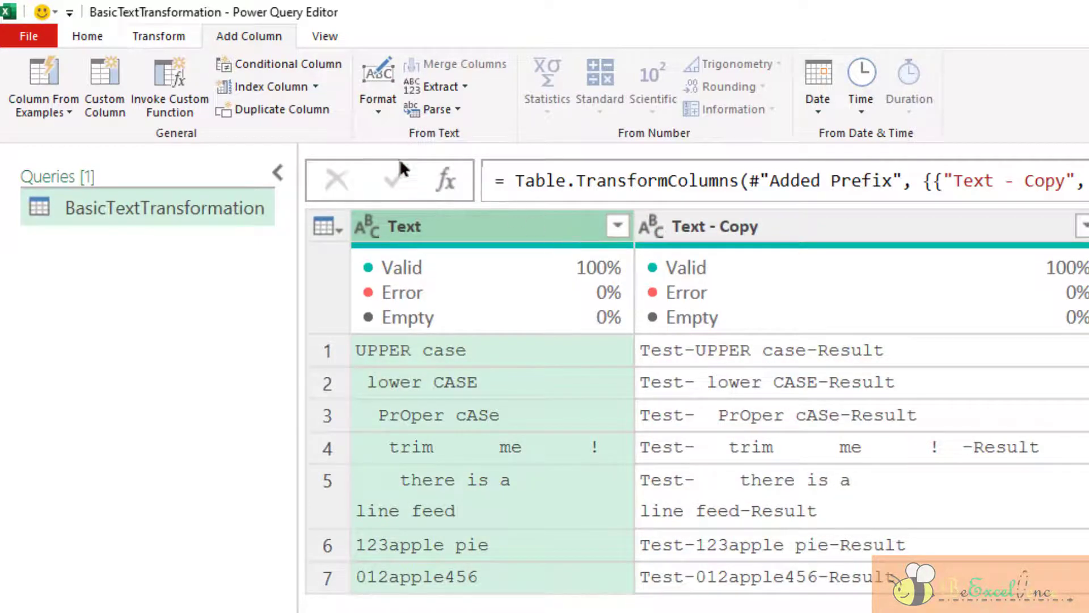
click(136, 42)
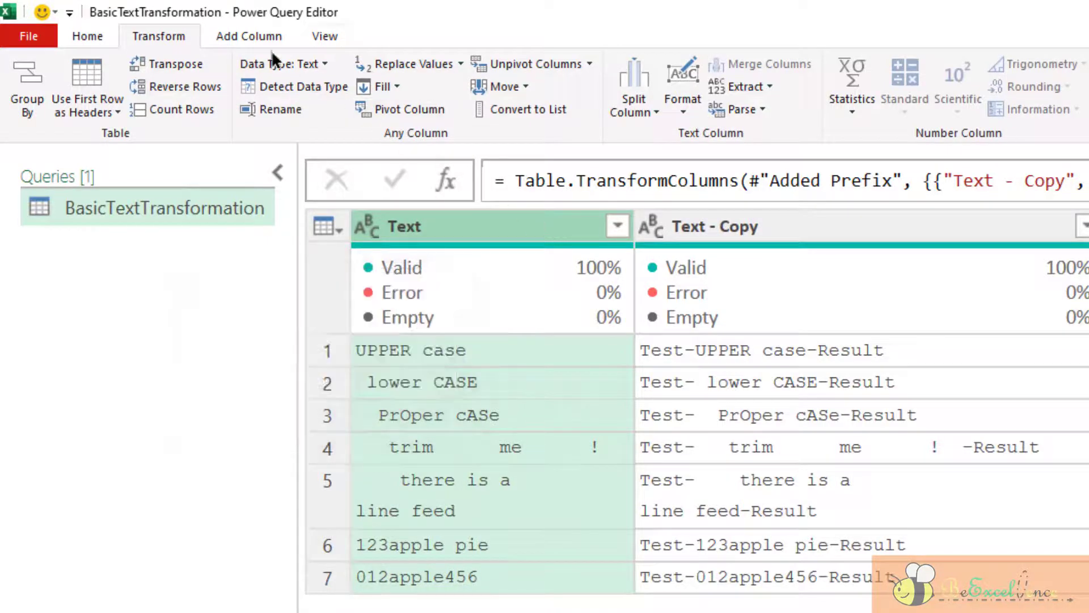
click(254, 40)
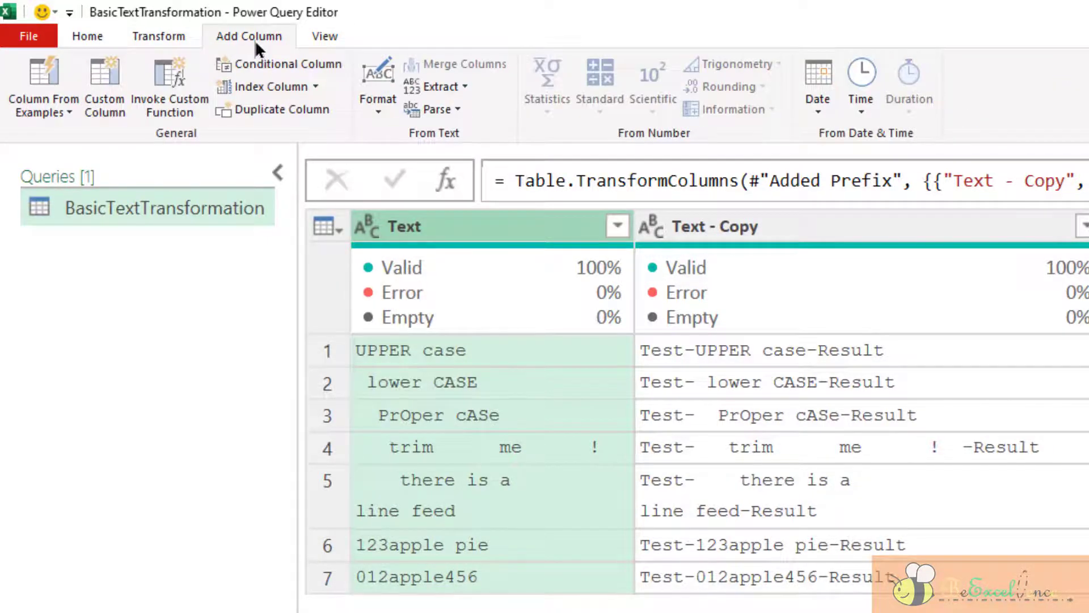
click(380, 113)
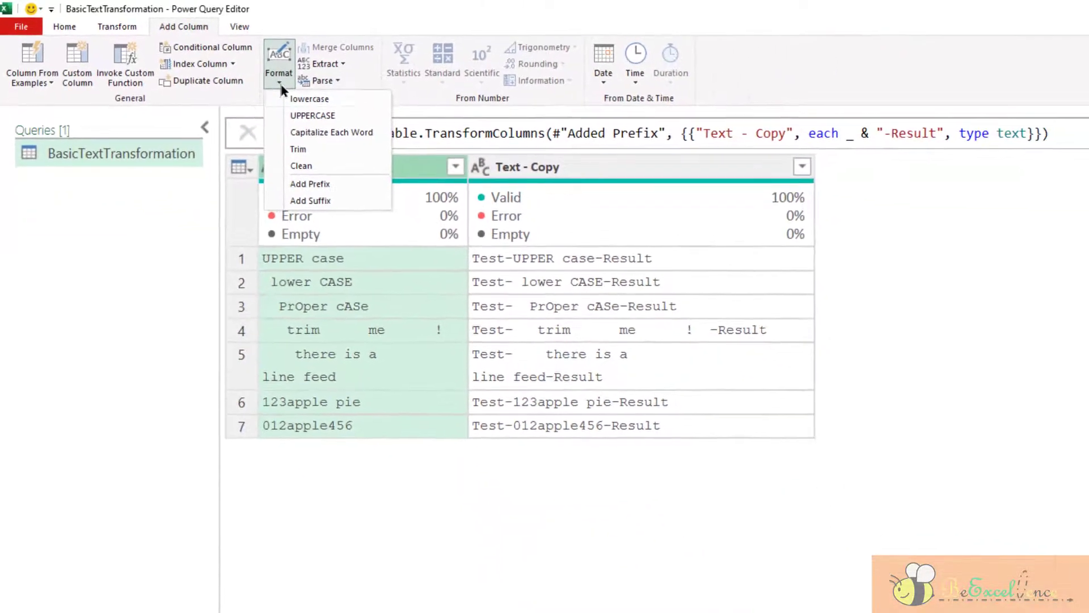
click(329, 97)
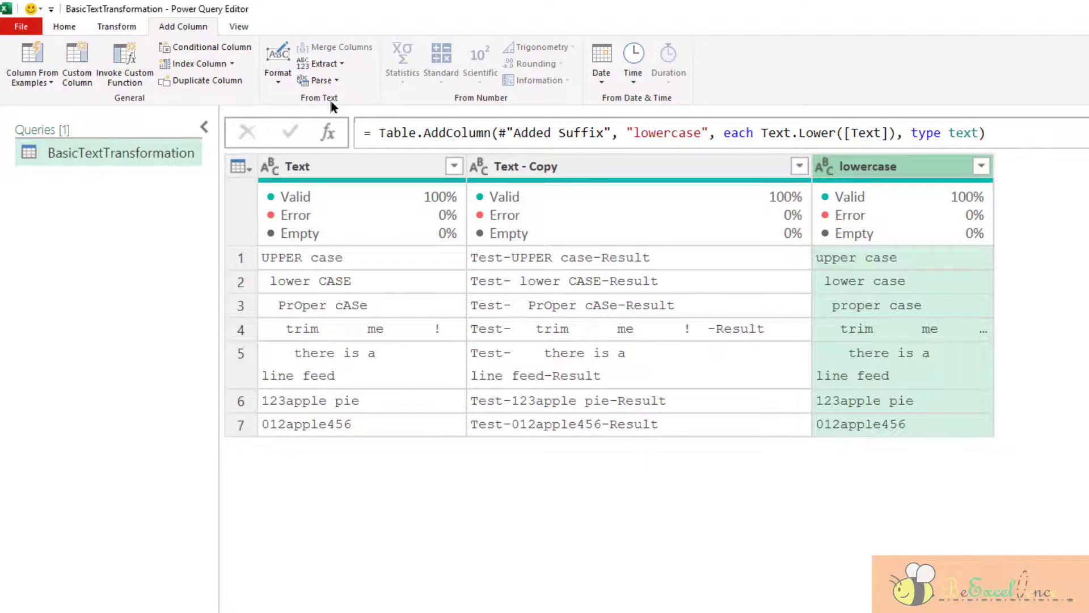
Check whether Format is available for Text and Text - Copy together, and add a new column with the trimmed values of Text alone
click(355, 181)
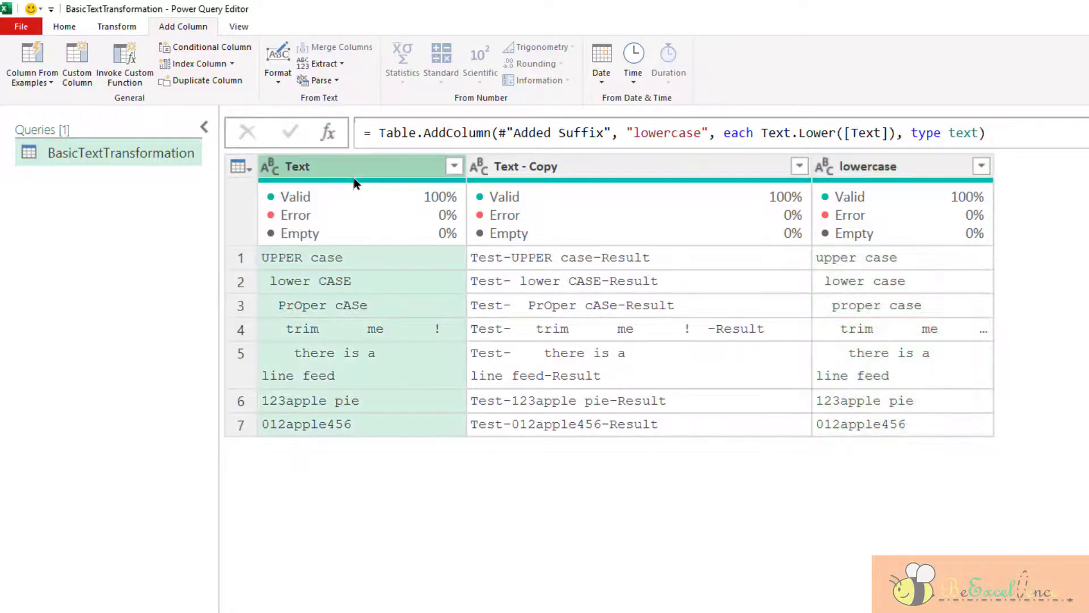
ctrl+click(566, 178)
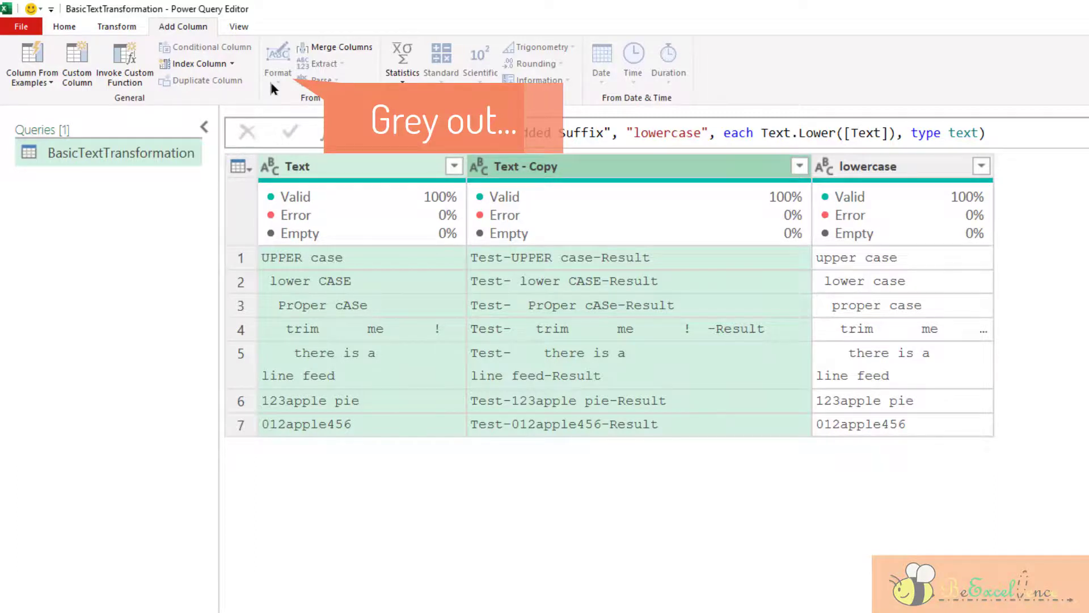
click(369, 173)
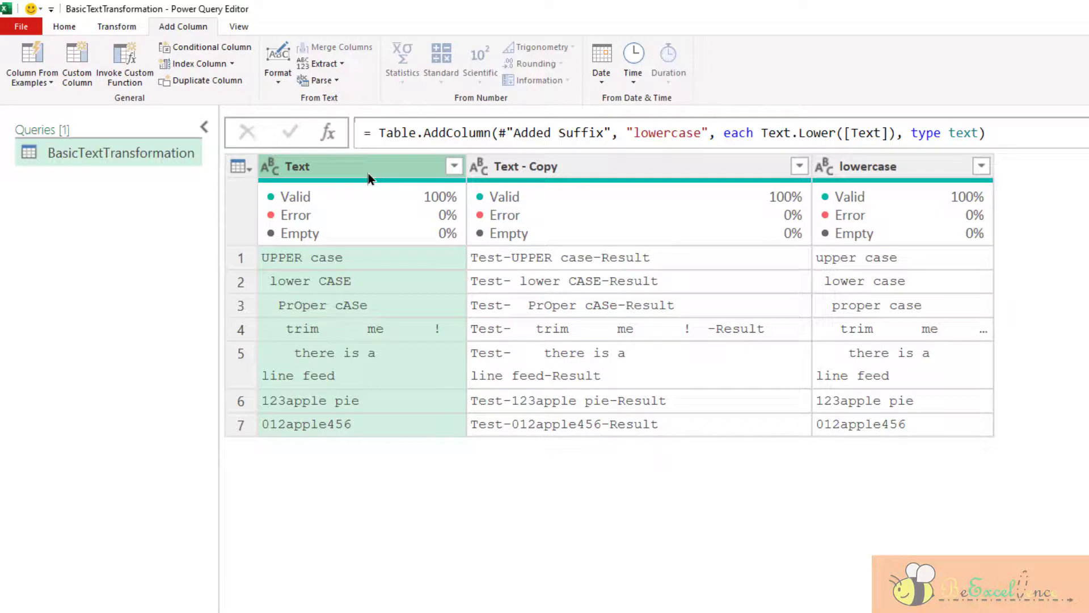
click(274, 79)
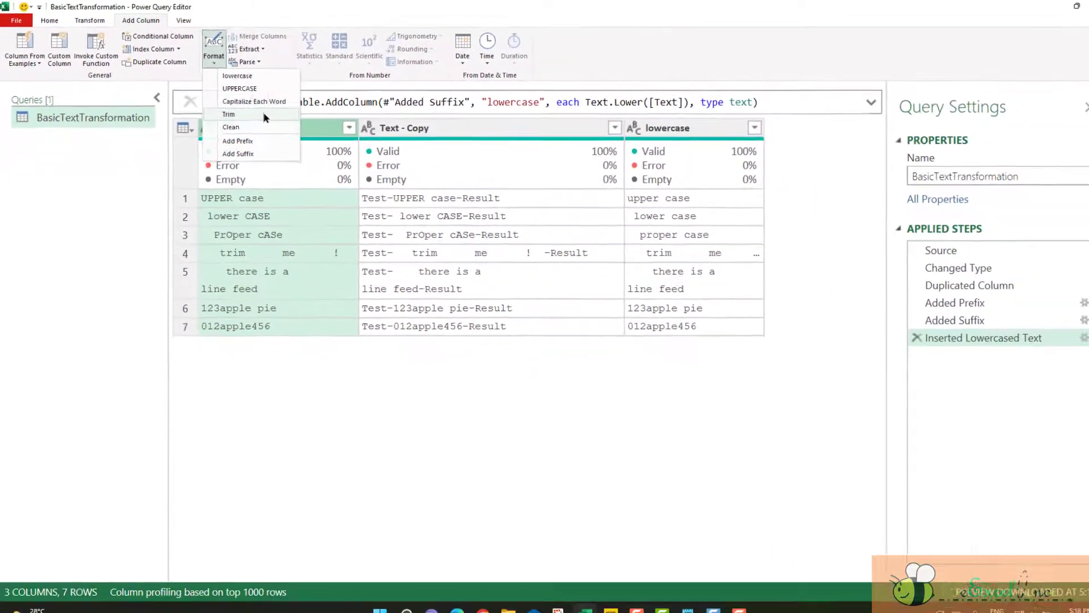
click(263, 115)
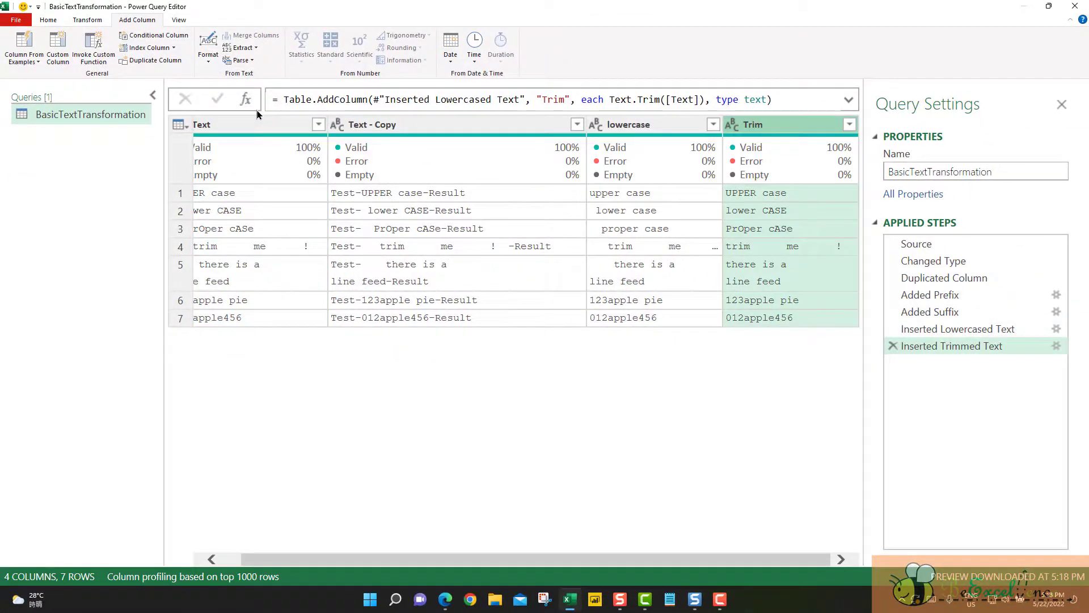